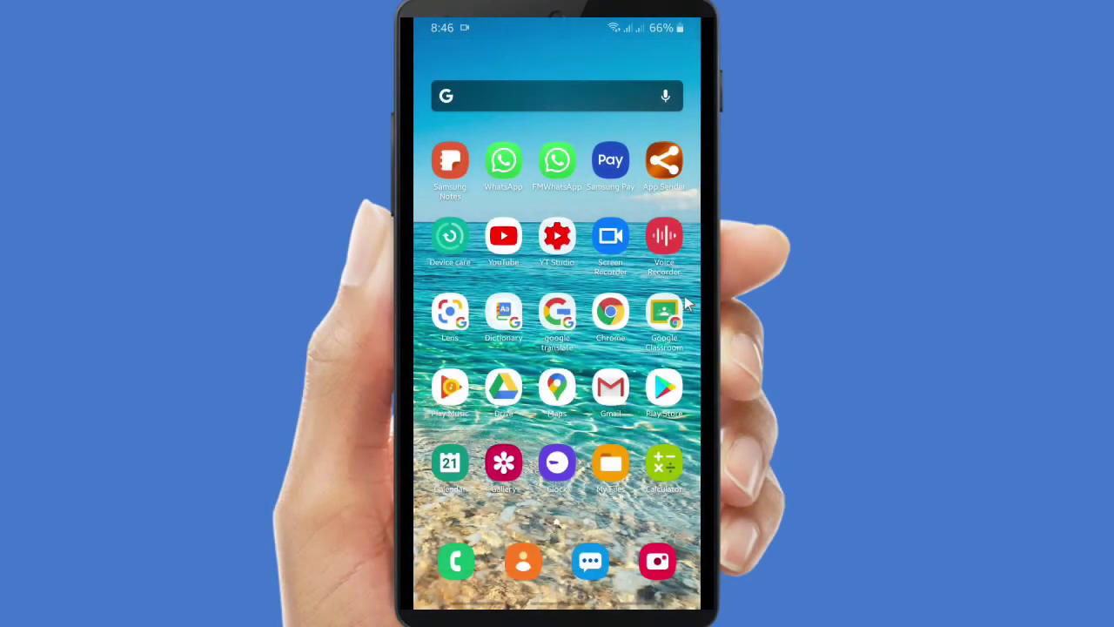
Scroll the Android home screen to the page holding the WhatsApp icon.
scroll(685, 305, down, 1)
scroll(685, 297, down, 1)
In WhatsApp's Lovely Mom chat, attach a Document and choose Browse other docs.
click(505, 162)
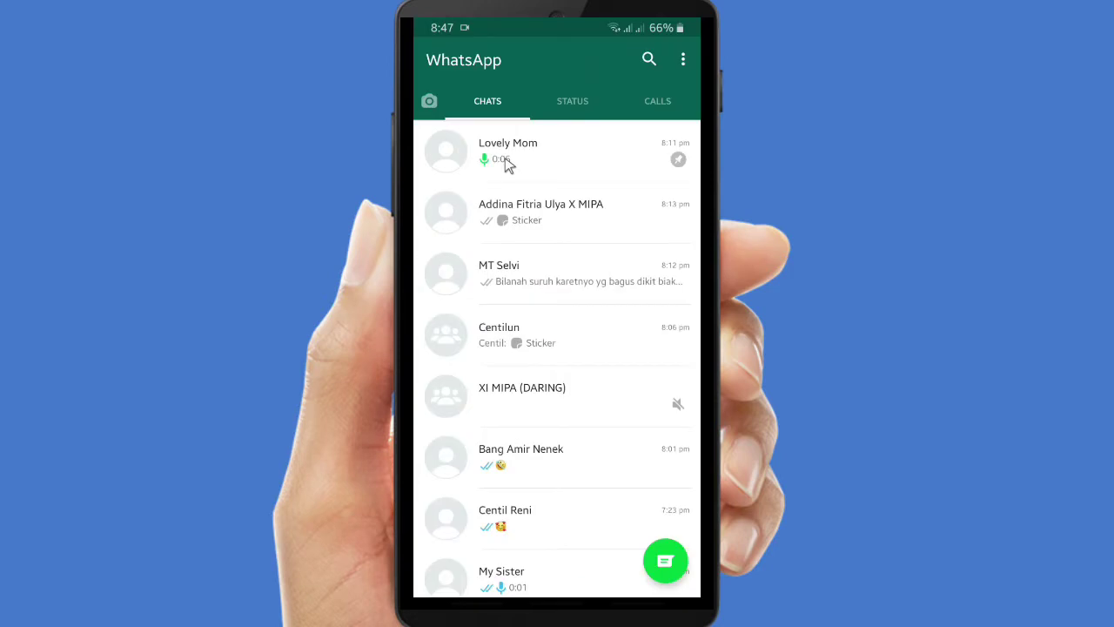
click(509, 165)
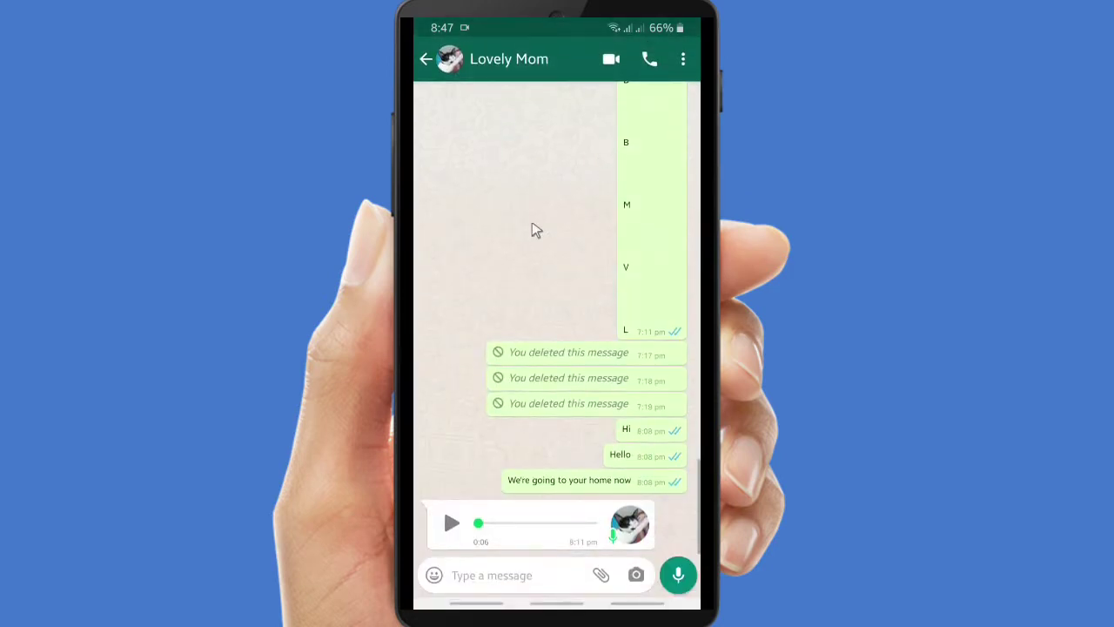
click(600, 576)
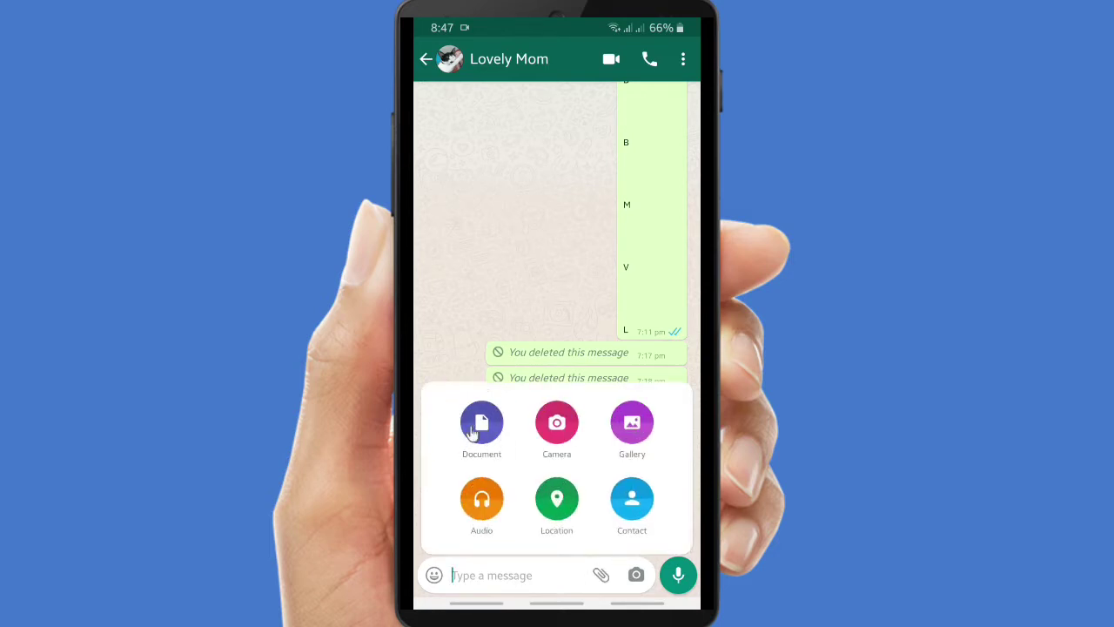
click(483, 424)
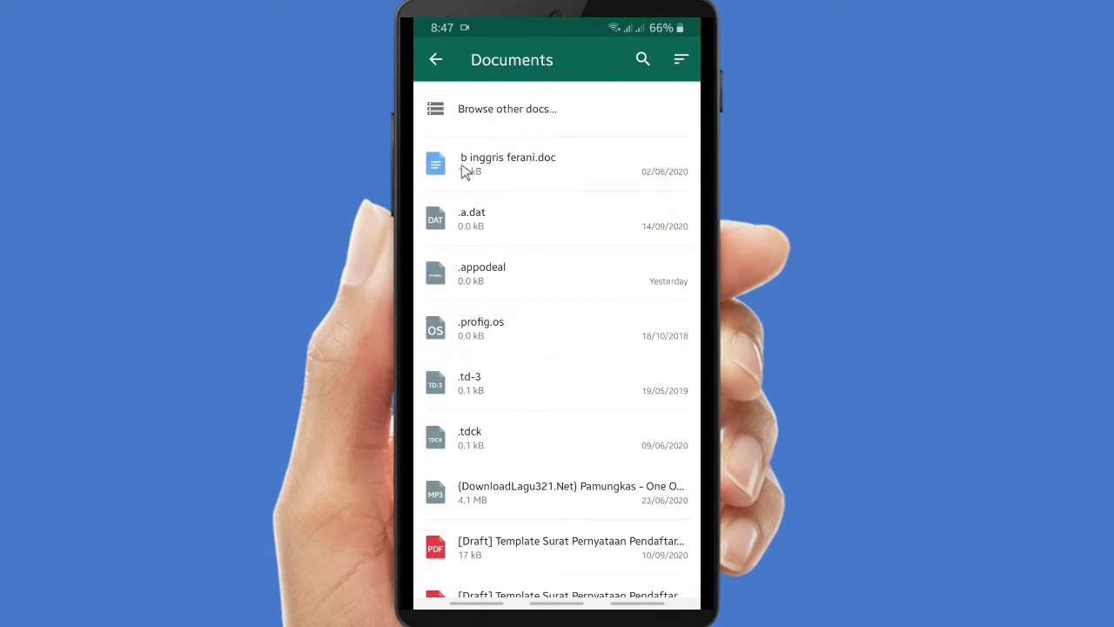
scroll(552, 273, down, 4)
scroll(550, 275, down, 5)
scroll(550, 268, up, 8)
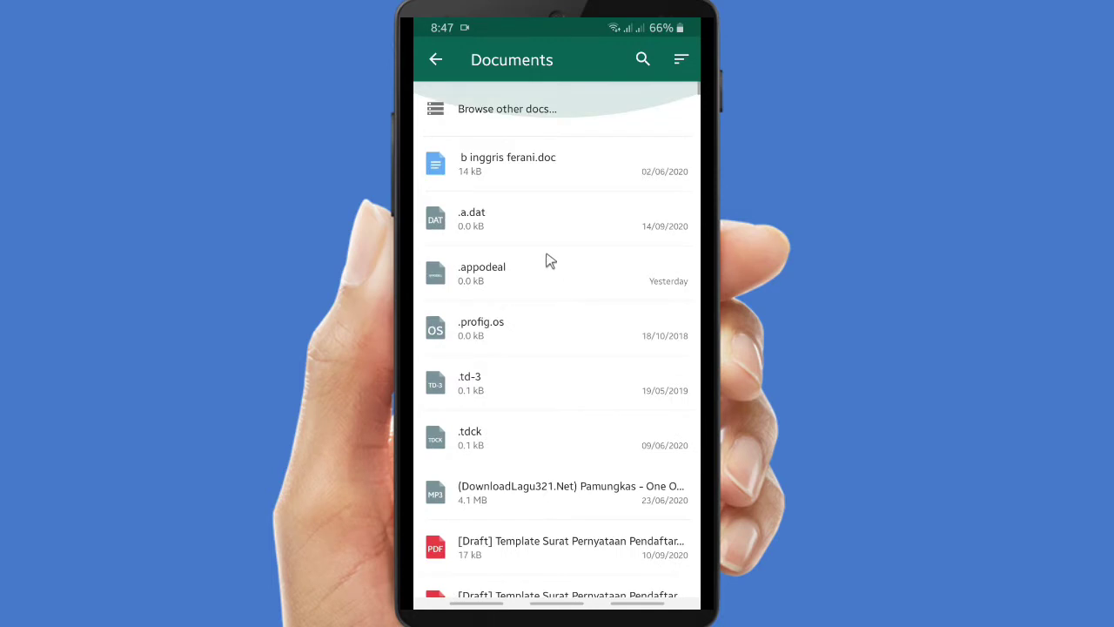
click(447, 106)
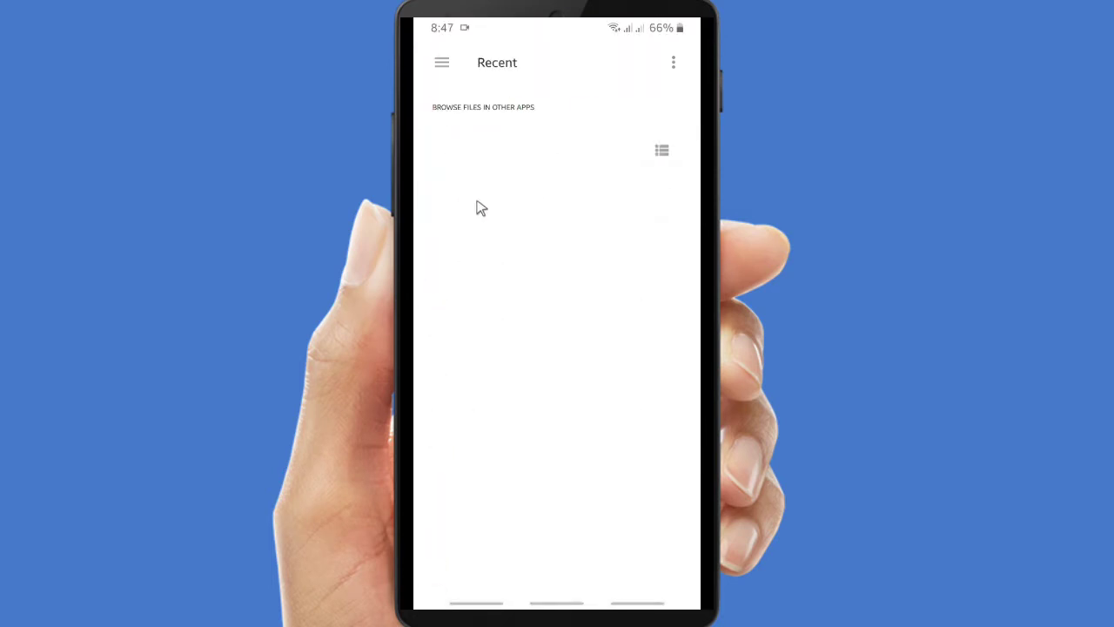
Open the Kazzam storage in the Files picker and filter it to documents.
click(442, 64)
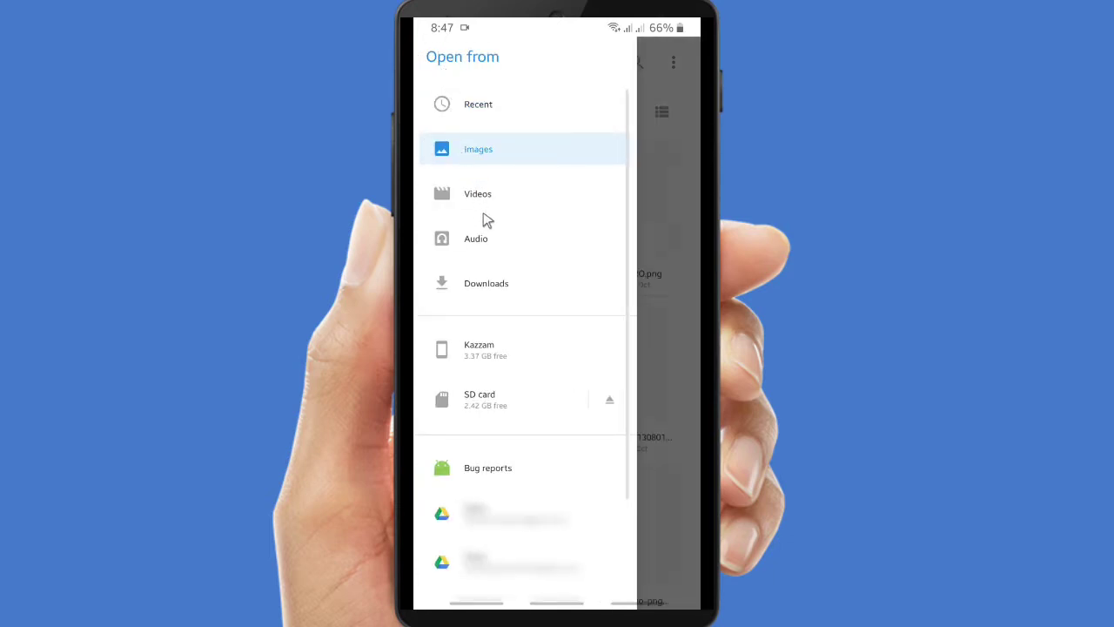
click(484, 350)
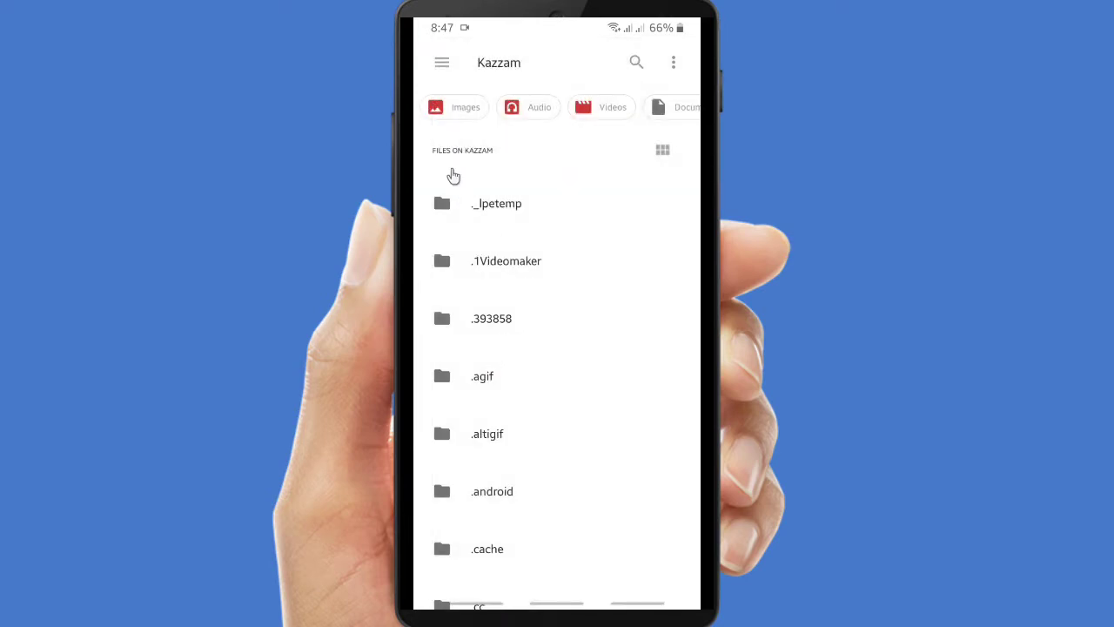
click(658, 107)
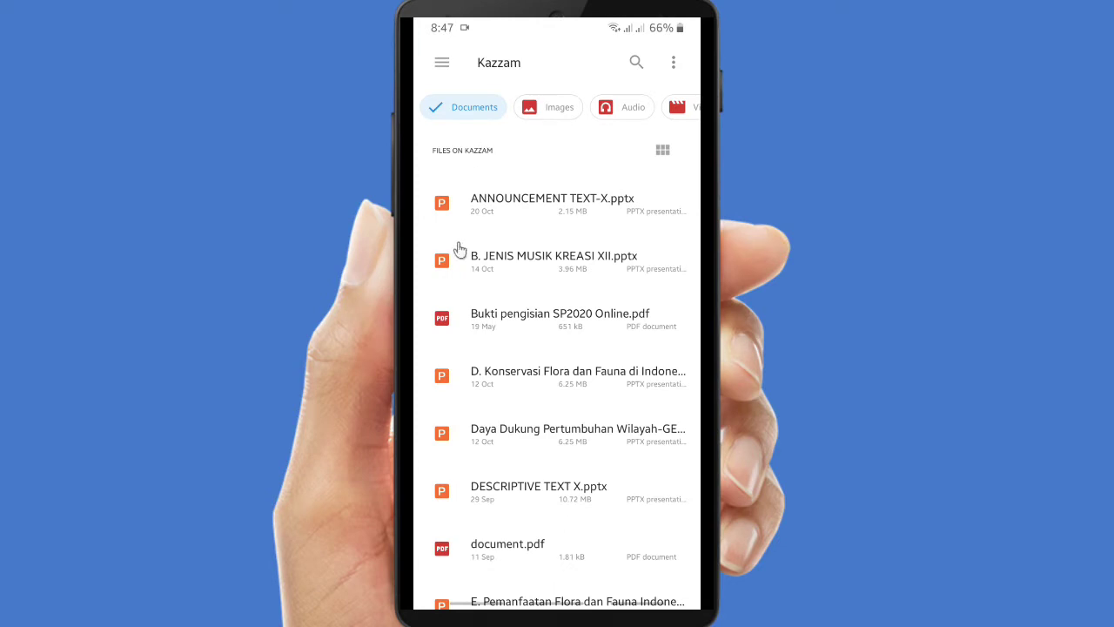
scroll(452, 298, down, 6)
scroll(450, 300, down, 2)
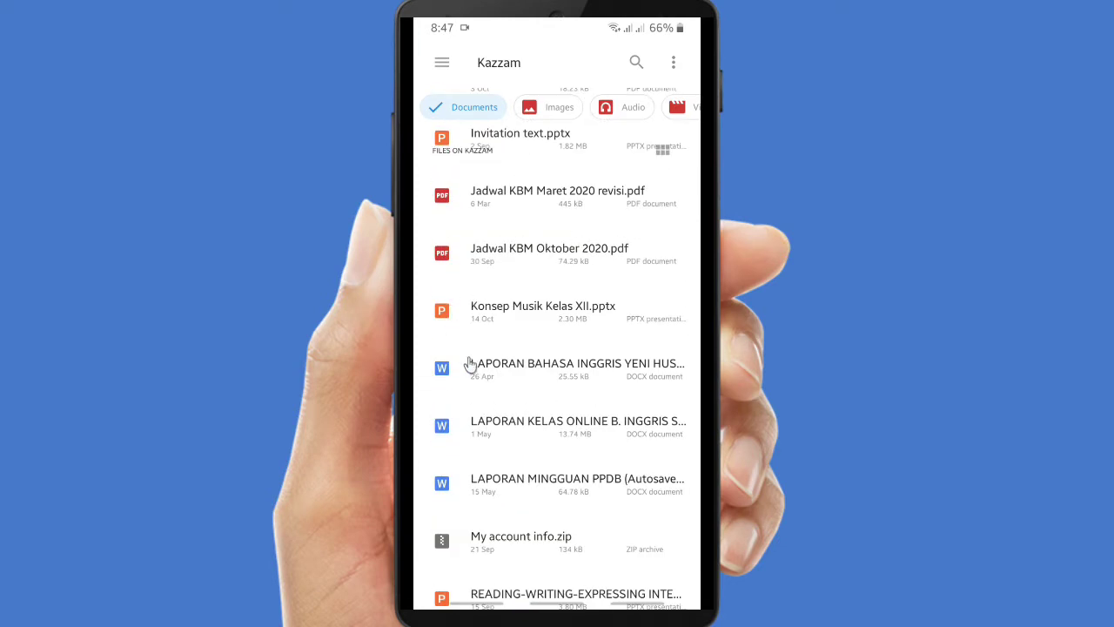
scroll(470, 363, down, 1)
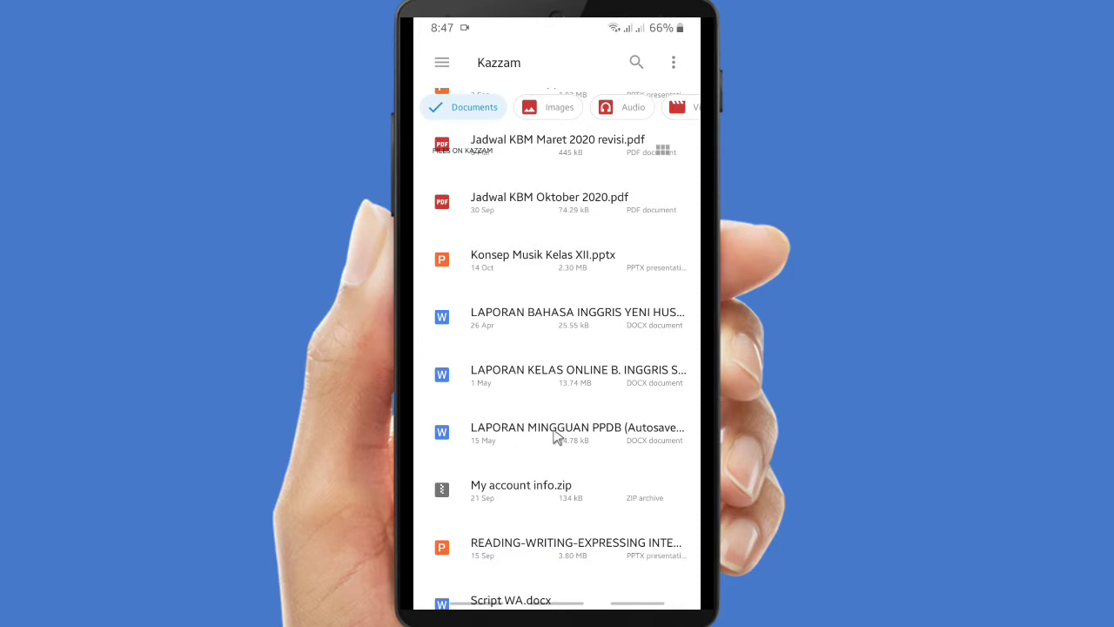
scroll(557, 436, down, 2)
scroll(557, 435, up, 2)
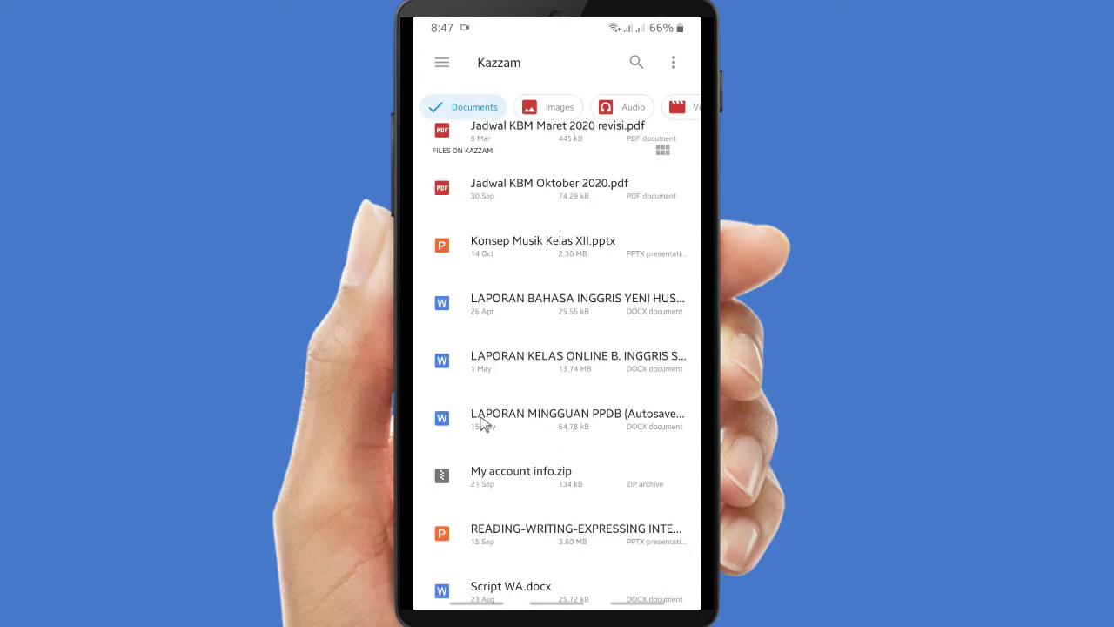
scroll(537, 432, down, 1)
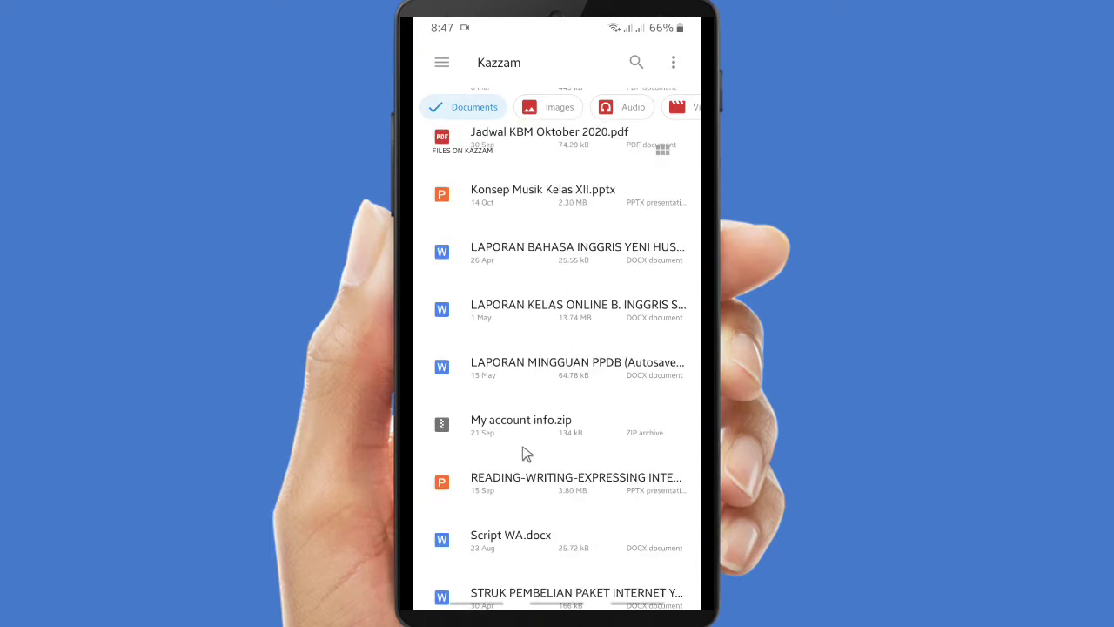
scroll(515, 540, up, 2)
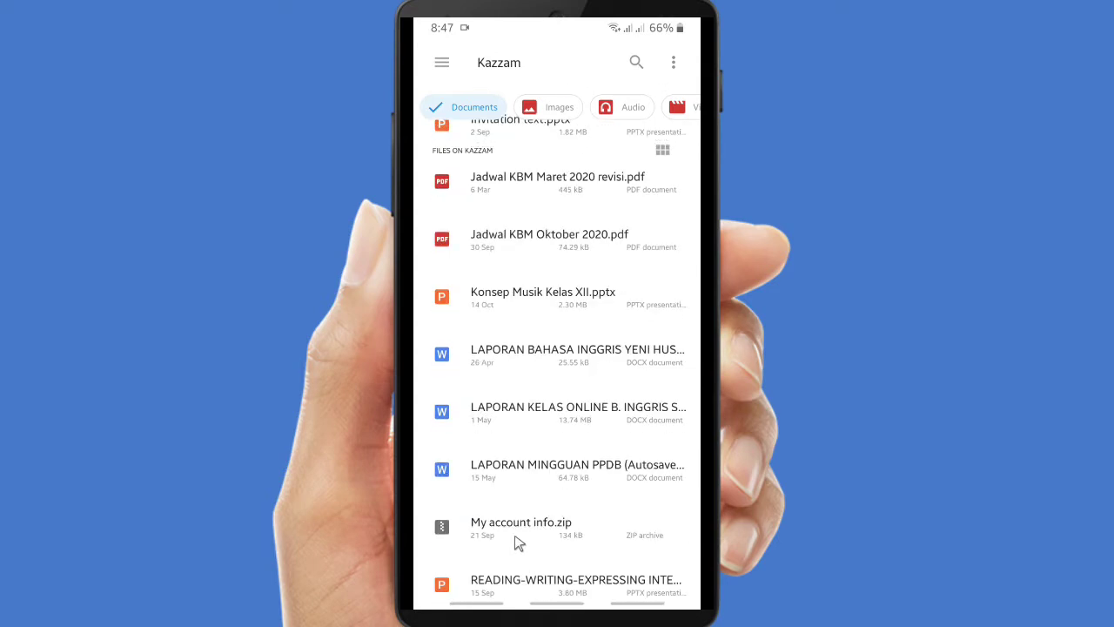
scroll(515, 540, down, 2)
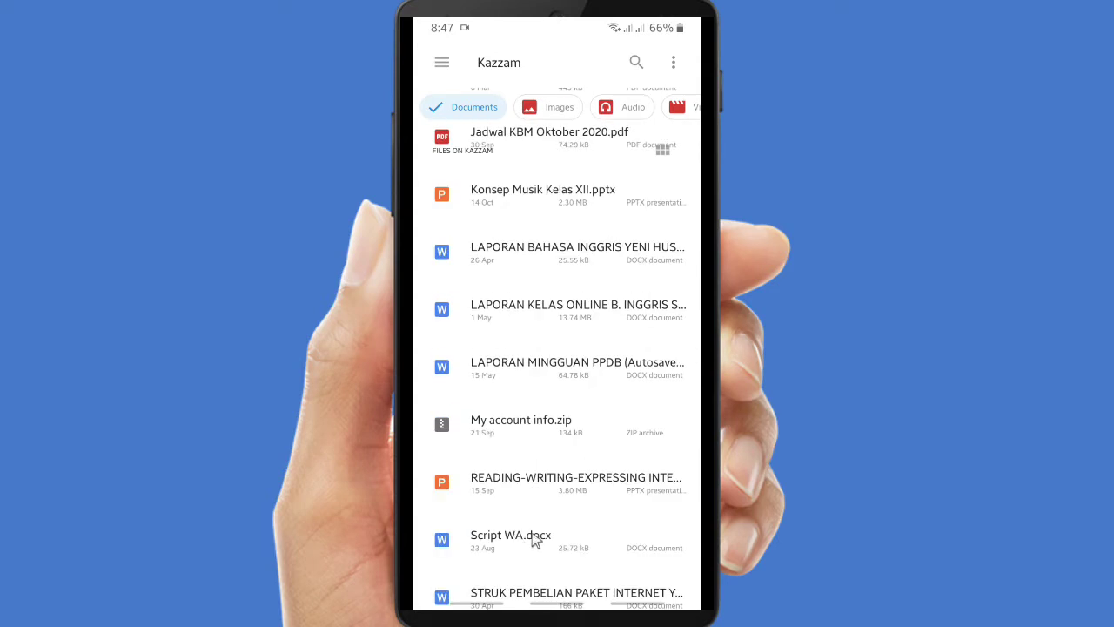
Reapply the Documents filter and pick Script WA.docx.
key(Escape)
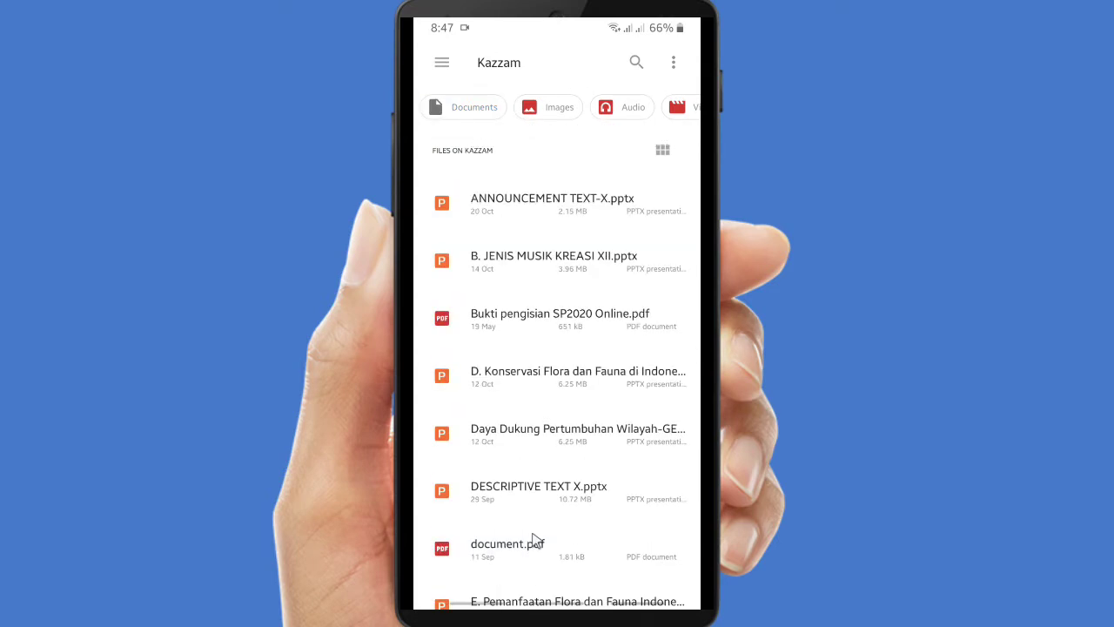
click(478, 109)
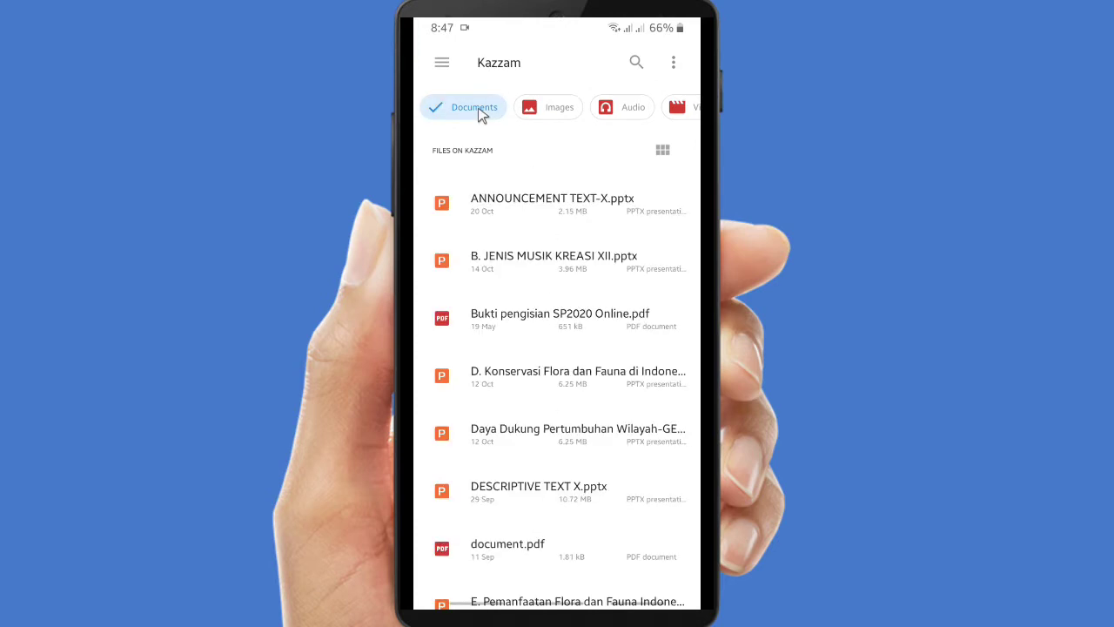
scroll(470, 418, down, 10)
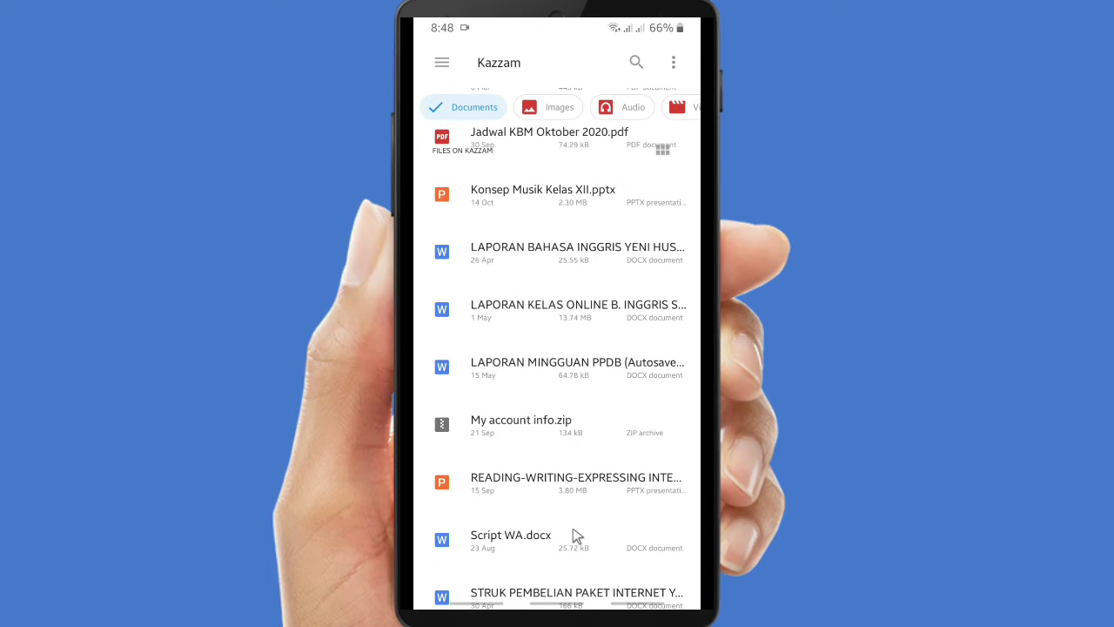
click(522, 530)
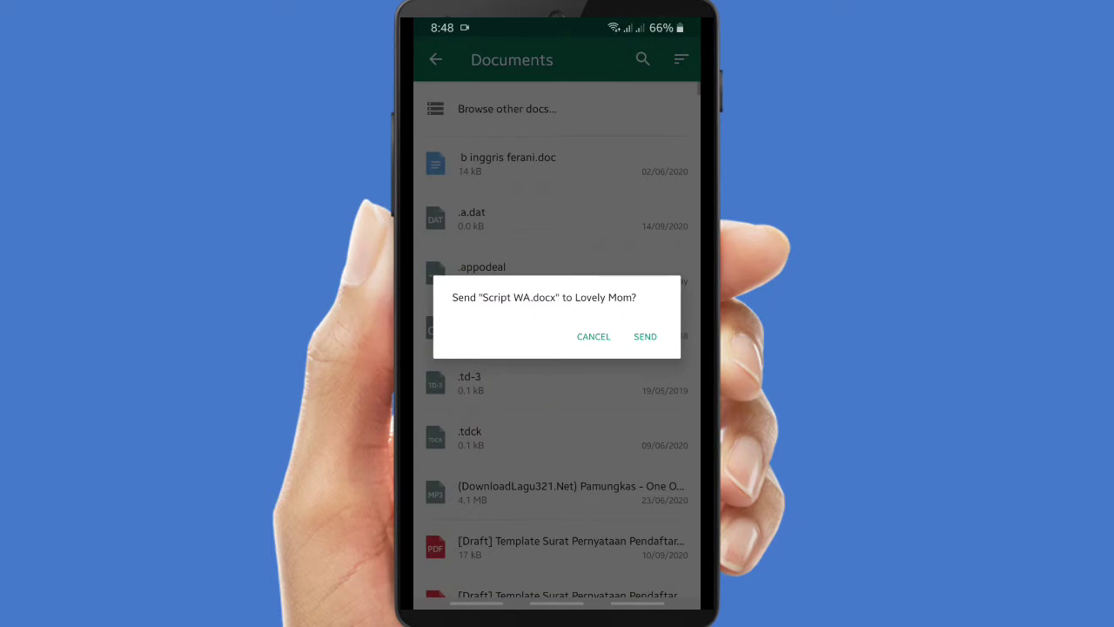
Confirm sending Script WA.docx to Lovely Mom, then return to the home screen.
click(645, 337)
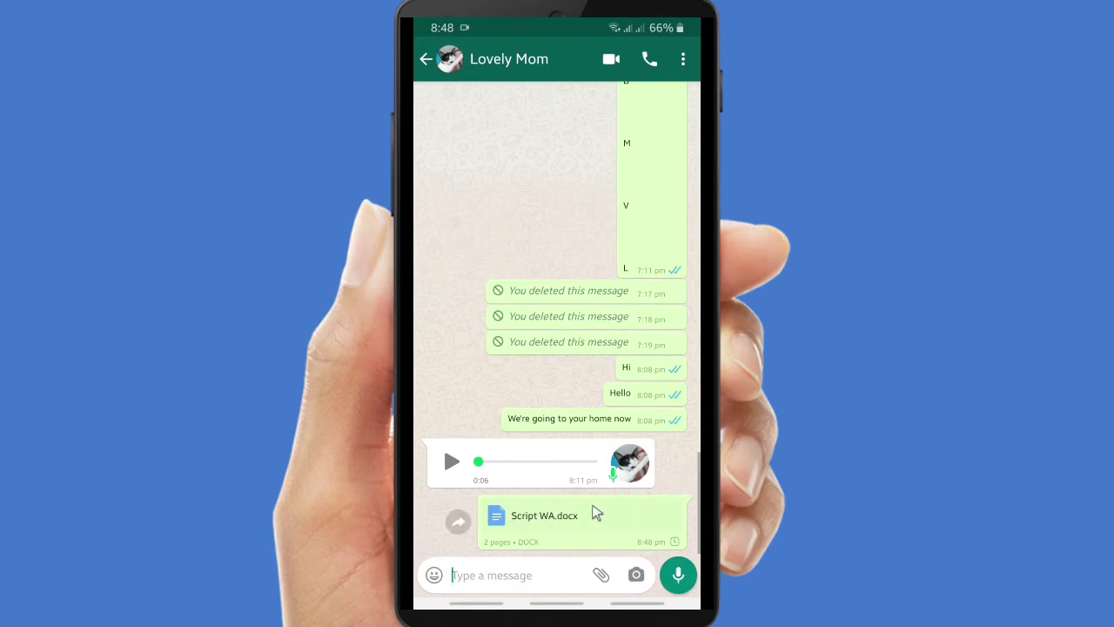
right_click(460, 374)
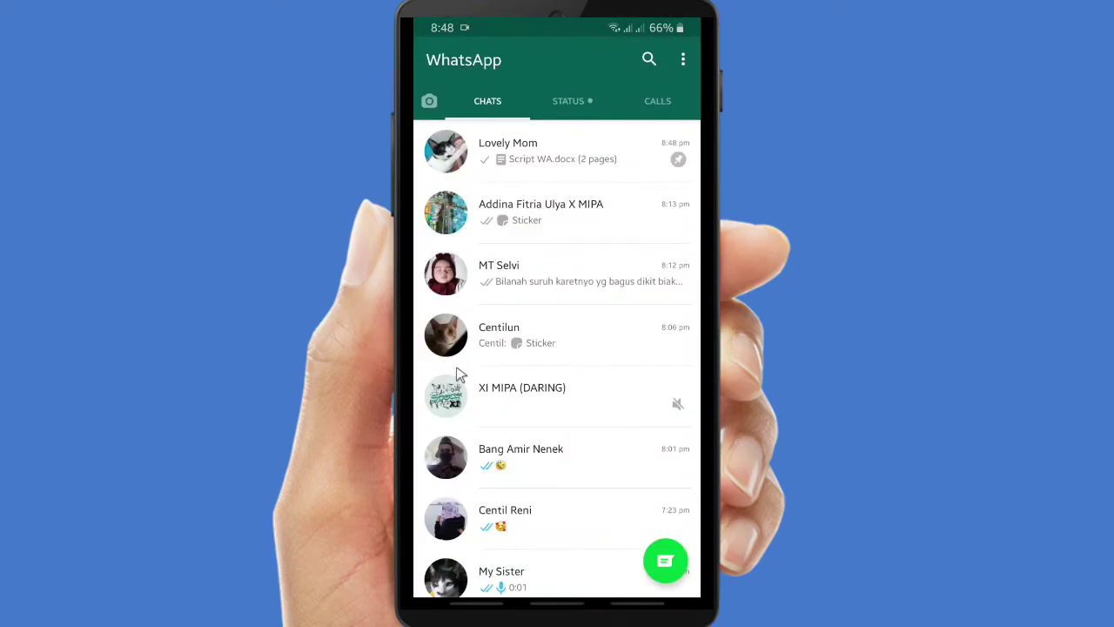
middle_click(460, 374)
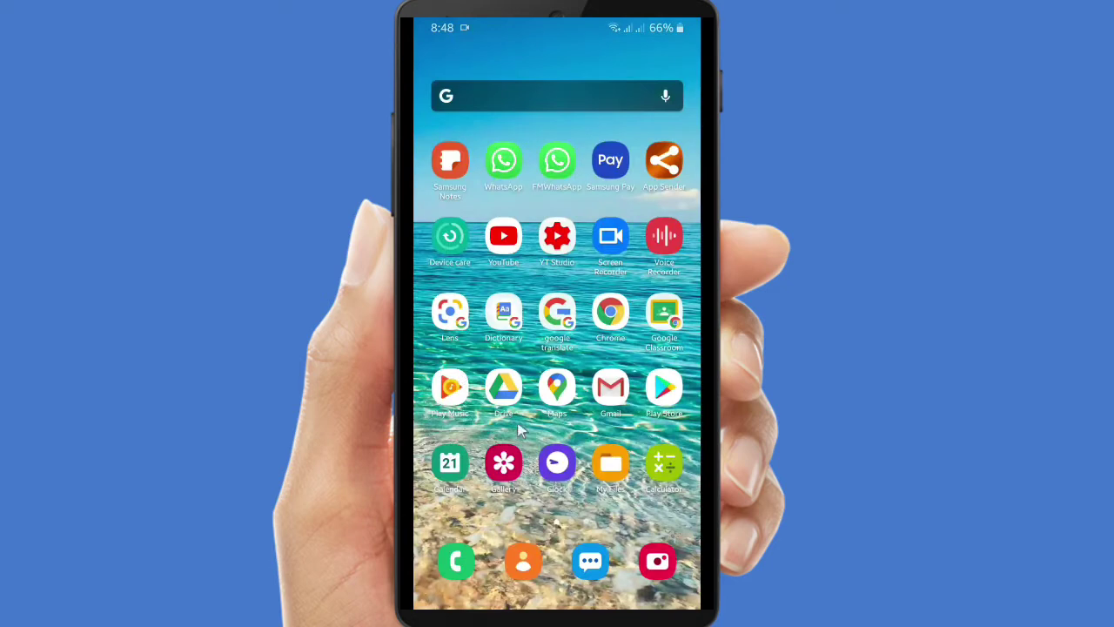
In My Files, open the Documents subfolder under Documents and select PNG.docx.
click(614, 464)
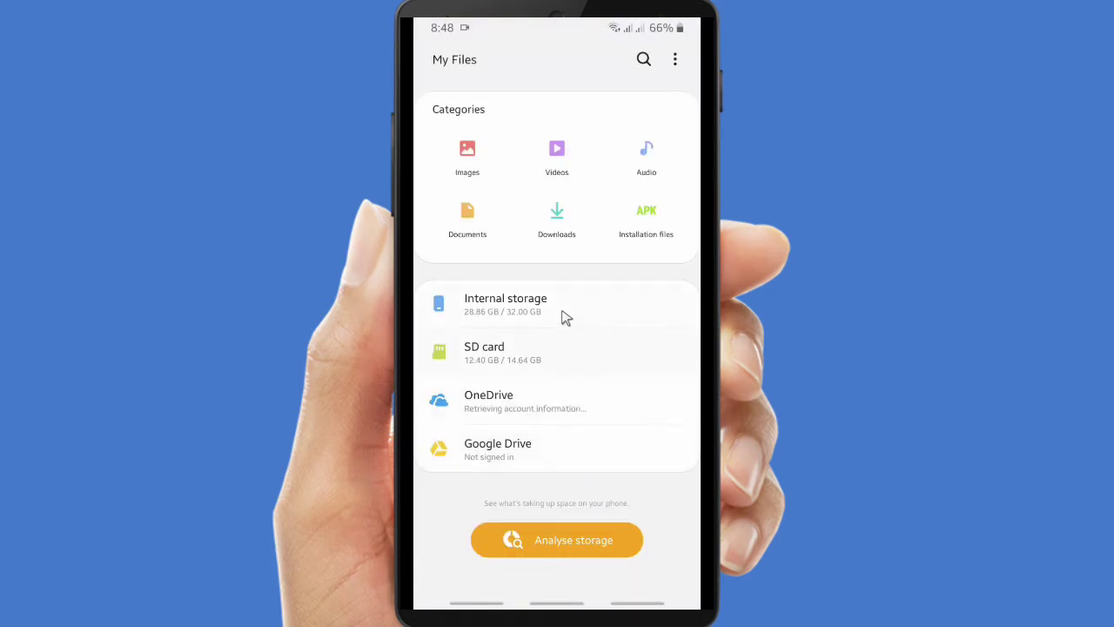
click(511, 304)
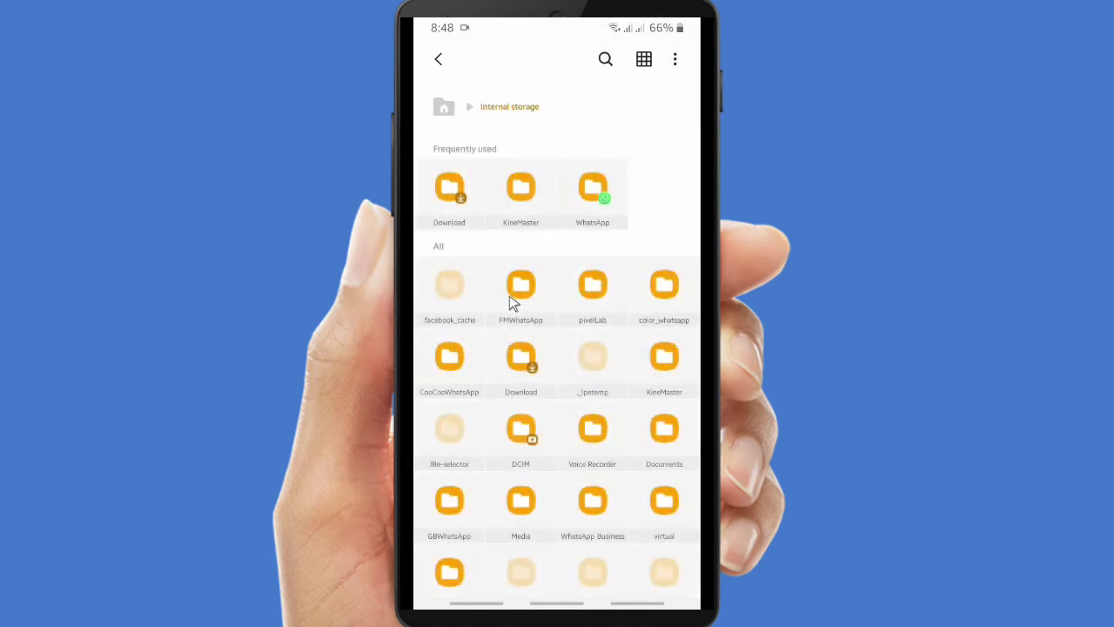
key(Escape)
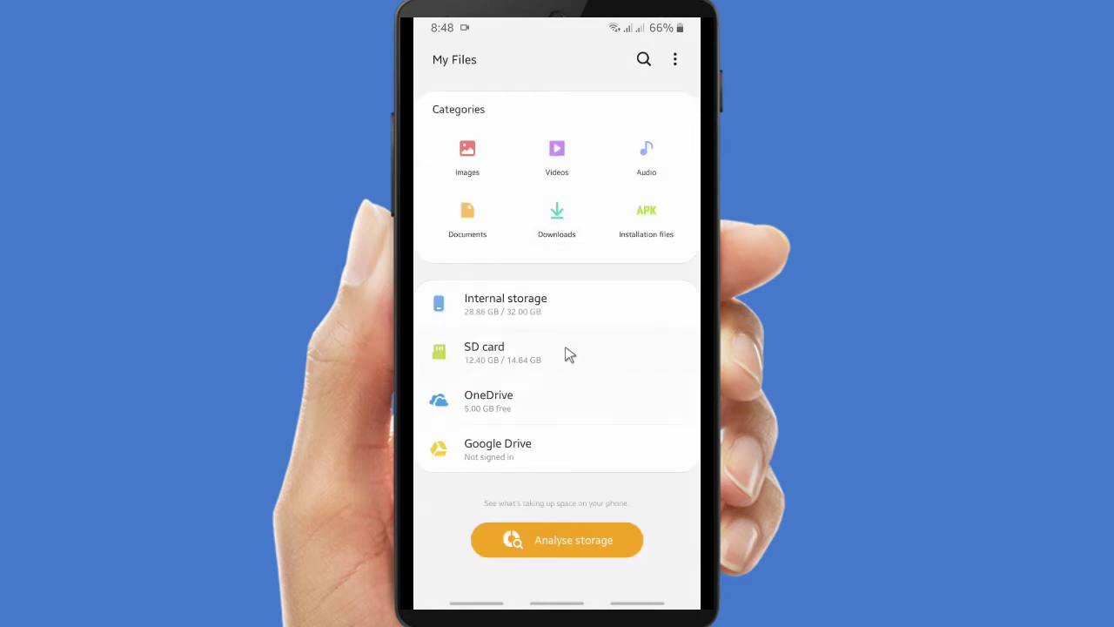
click(467, 228)
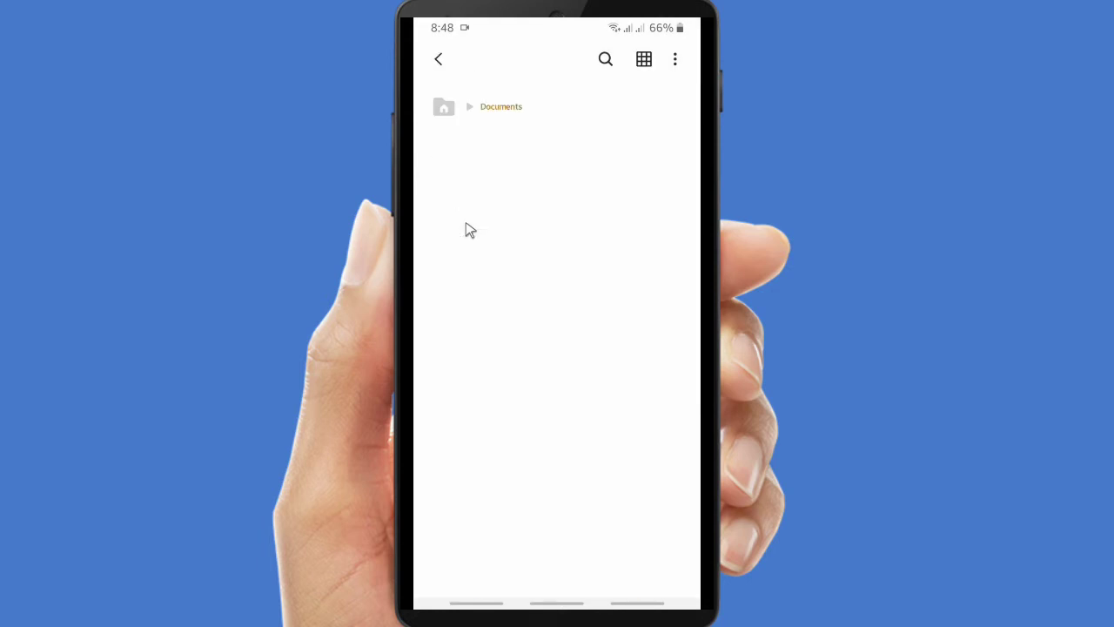
drag(586, 453, 572, 412)
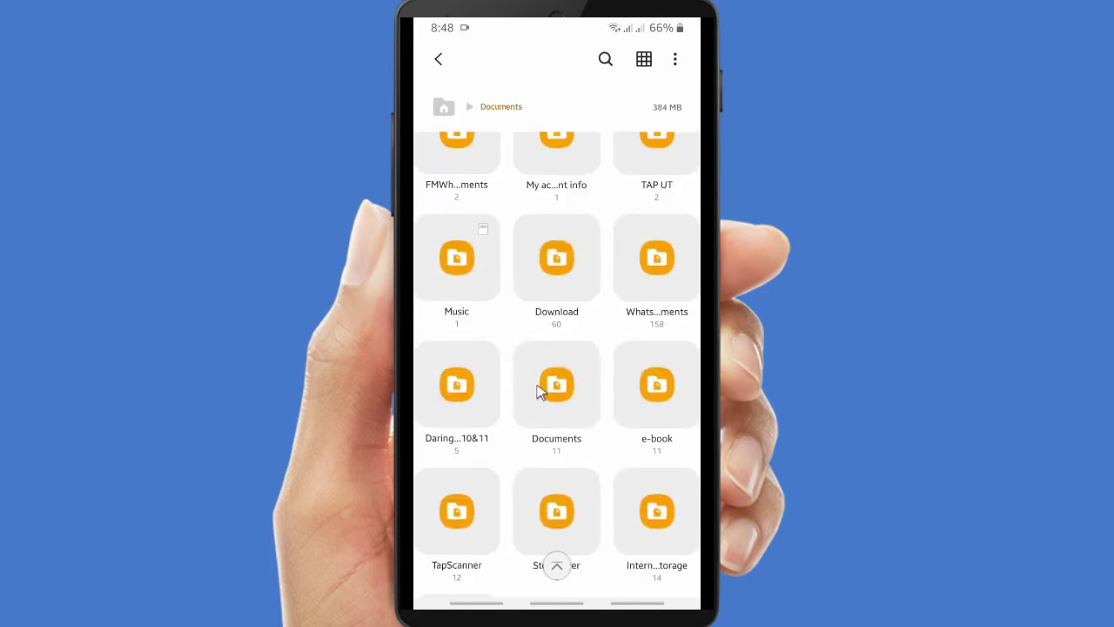
click(550, 402)
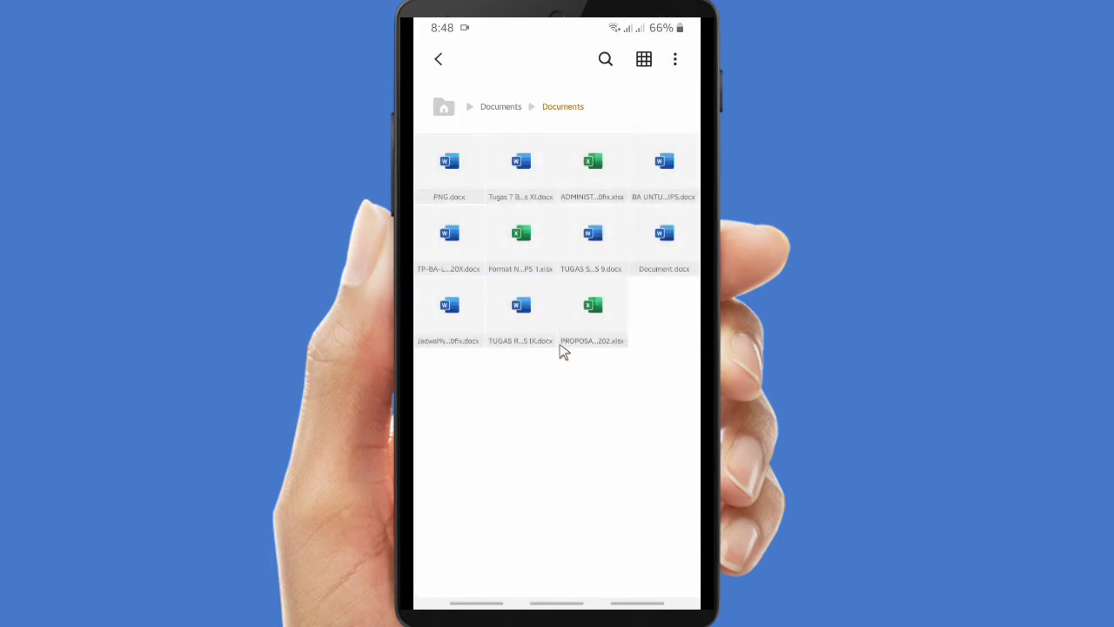
click(452, 178)
click(464, 180)
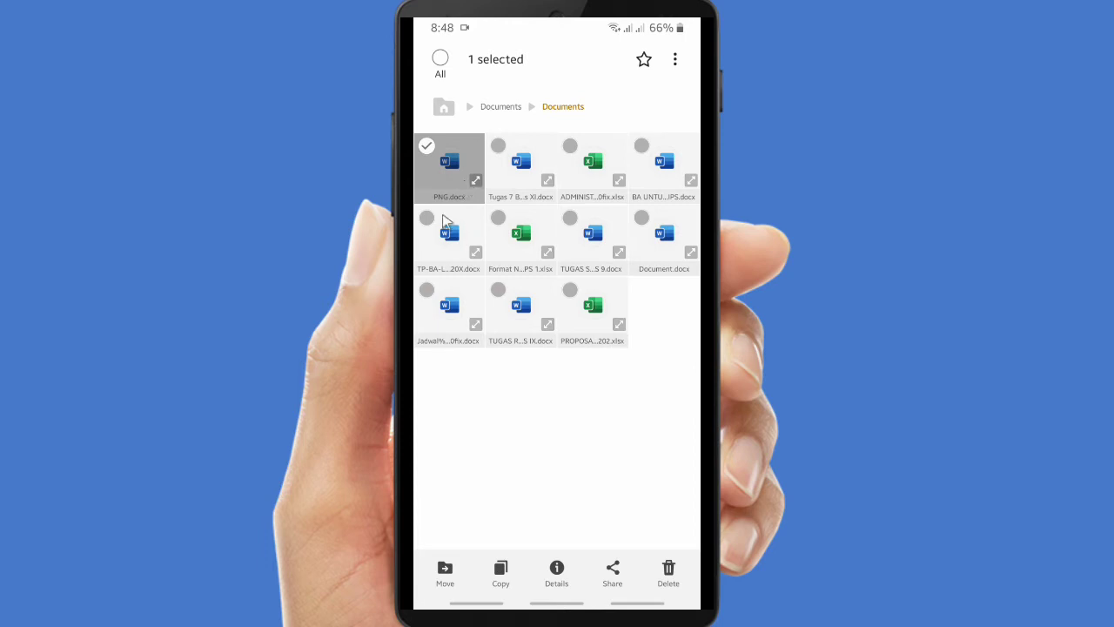
Share PNG.docx through WhatsApp to the Lovely Mom chat.
click(611, 575)
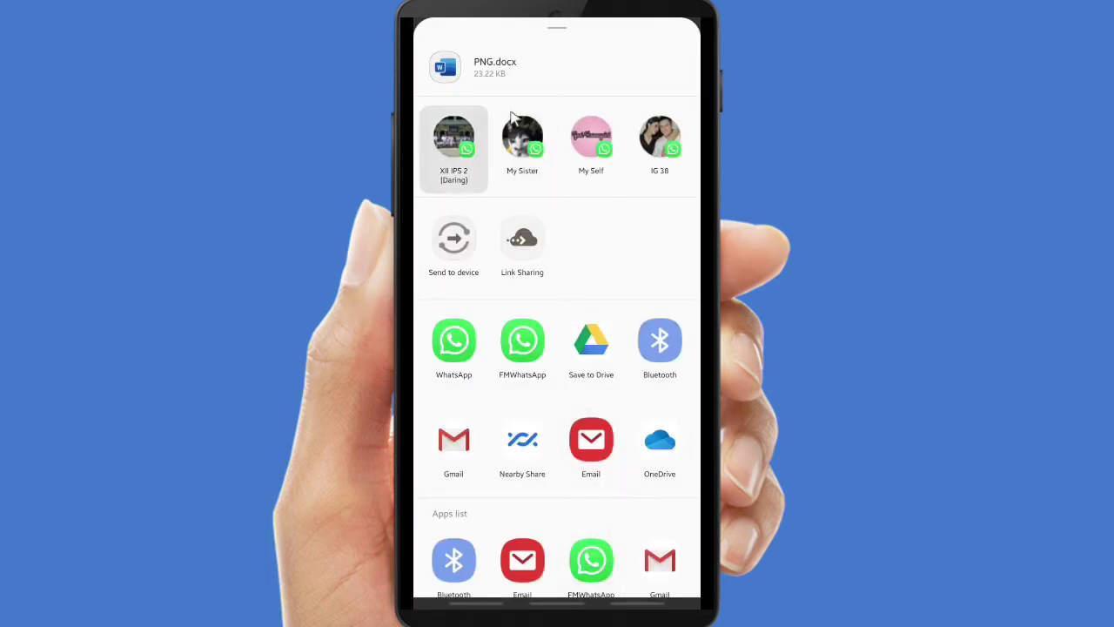
click(449, 361)
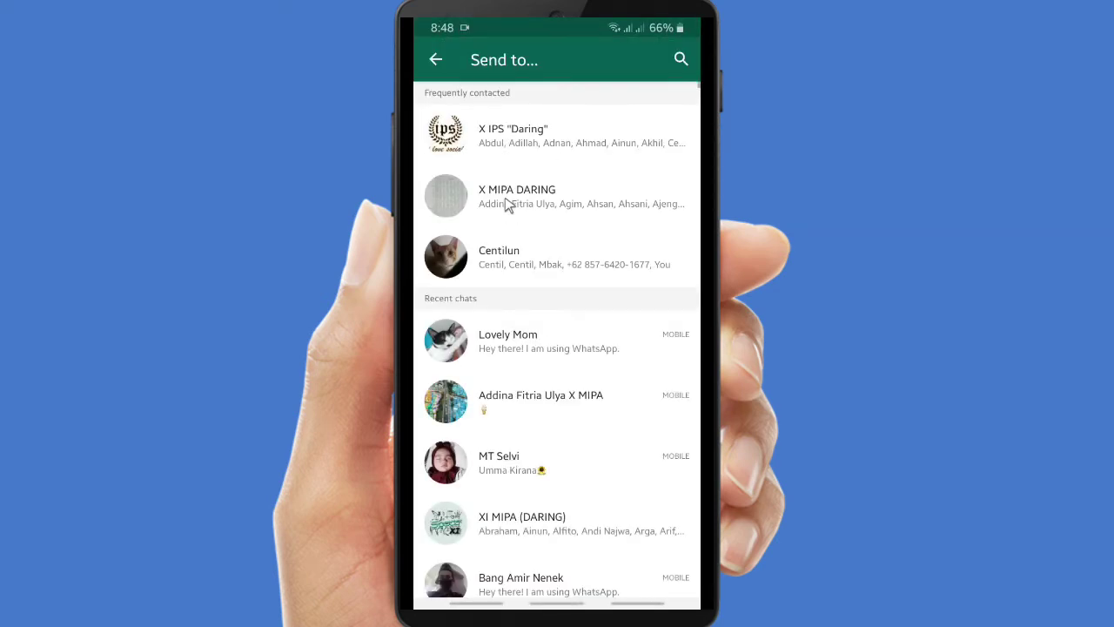
click(539, 345)
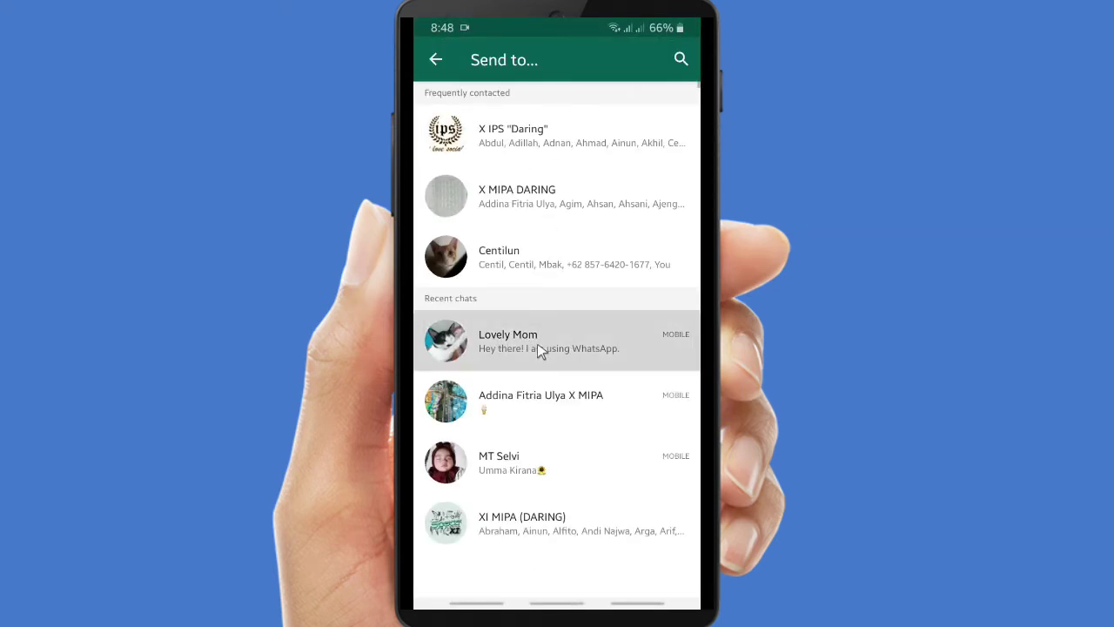
click(666, 564)
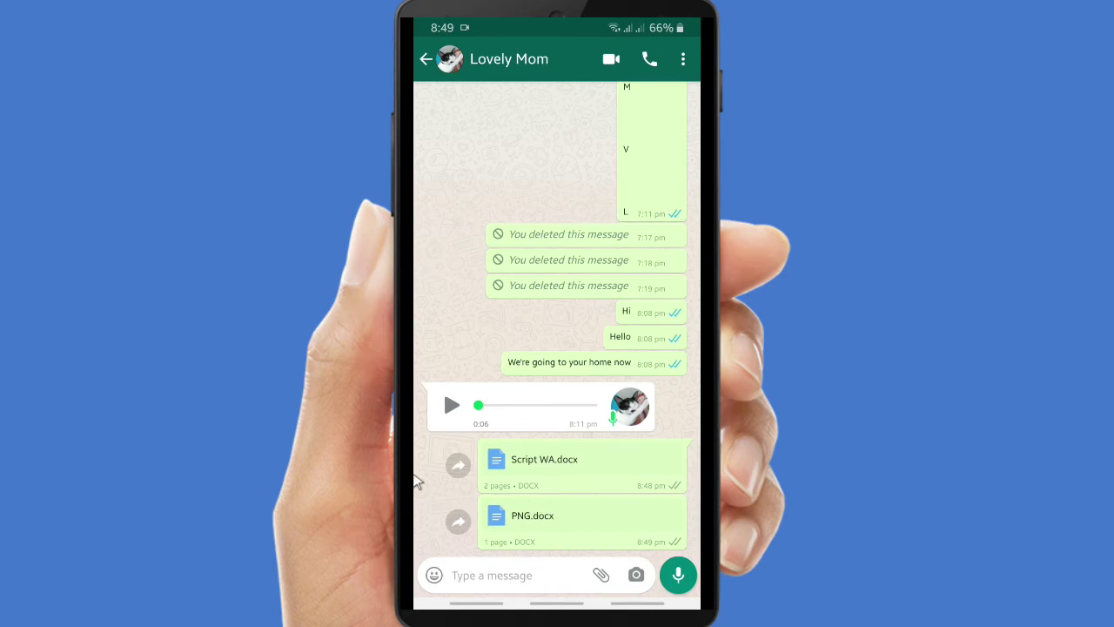
Back in My Files' Documents folder, open TP-BA-LKPD BING X.docx in Word.
right_click(547, 562)
right_click(545, 567)
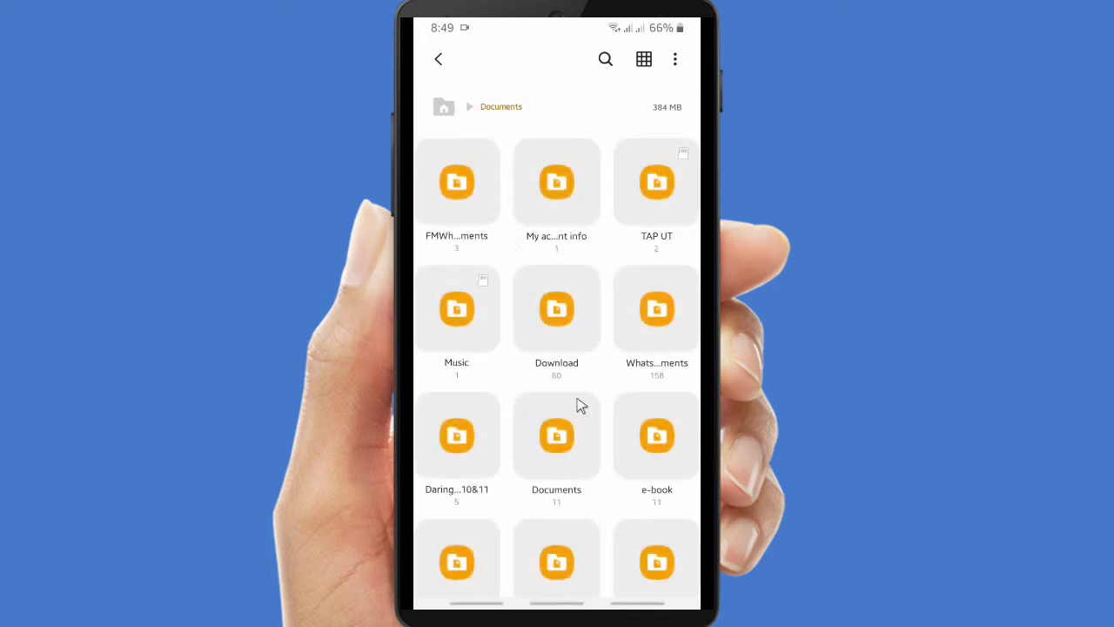
click(567, 440)
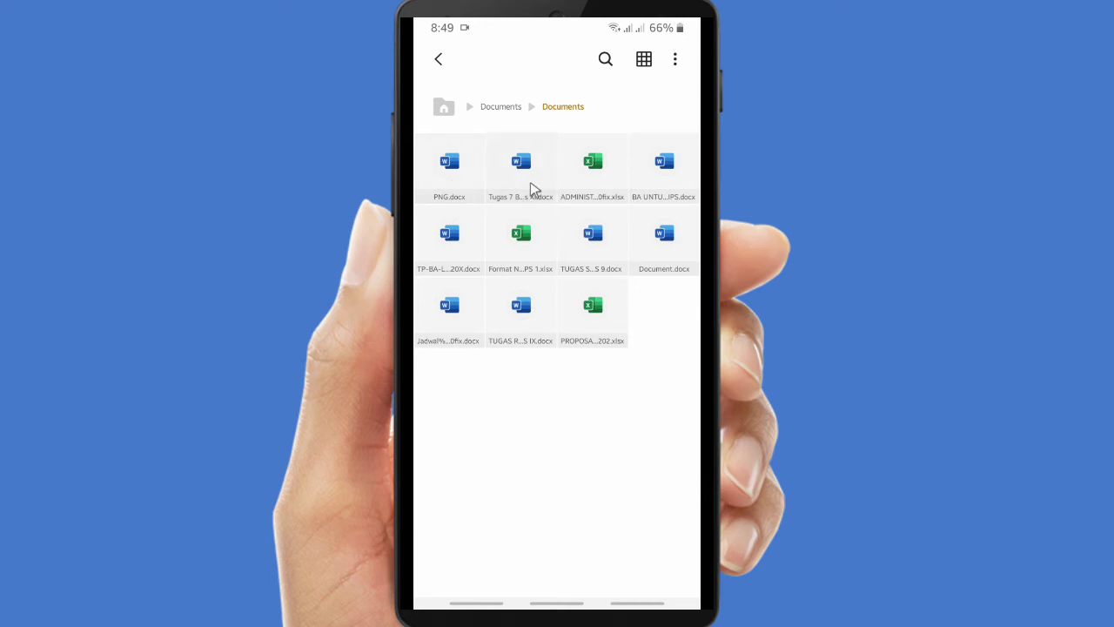
click(459, 259)
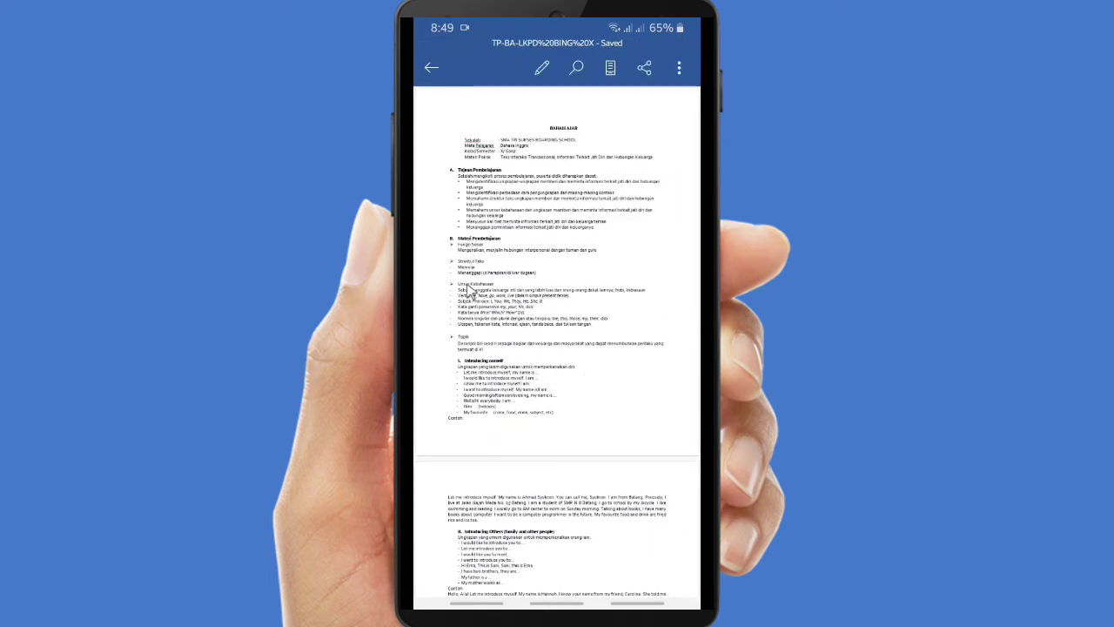
Share the open Word document as an attachment in Word document format.
click(645, 68)
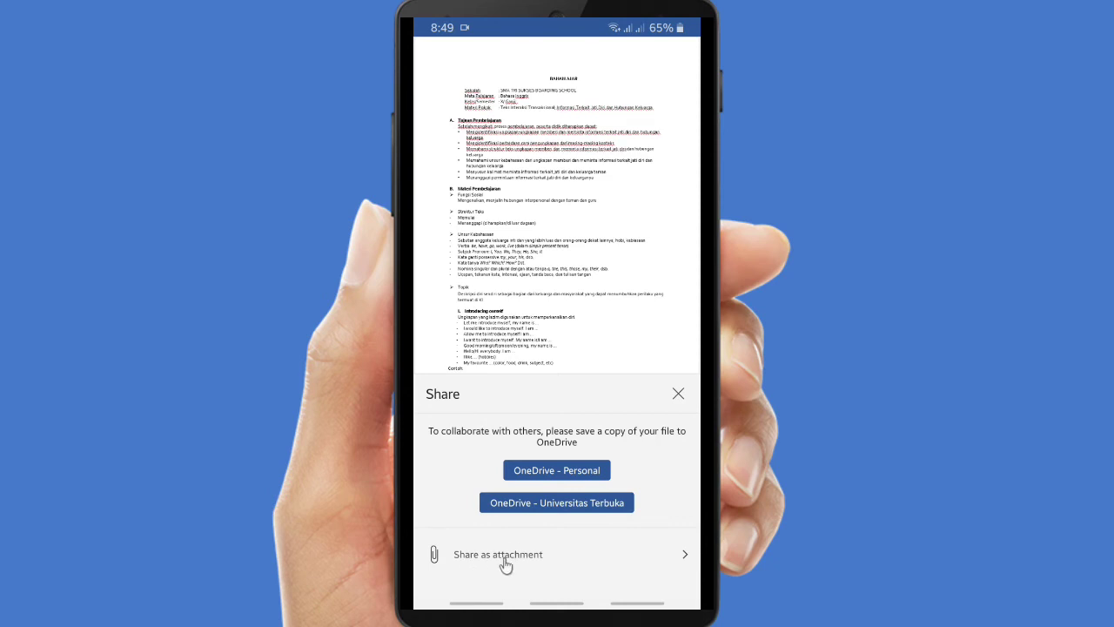
click(504, 557)
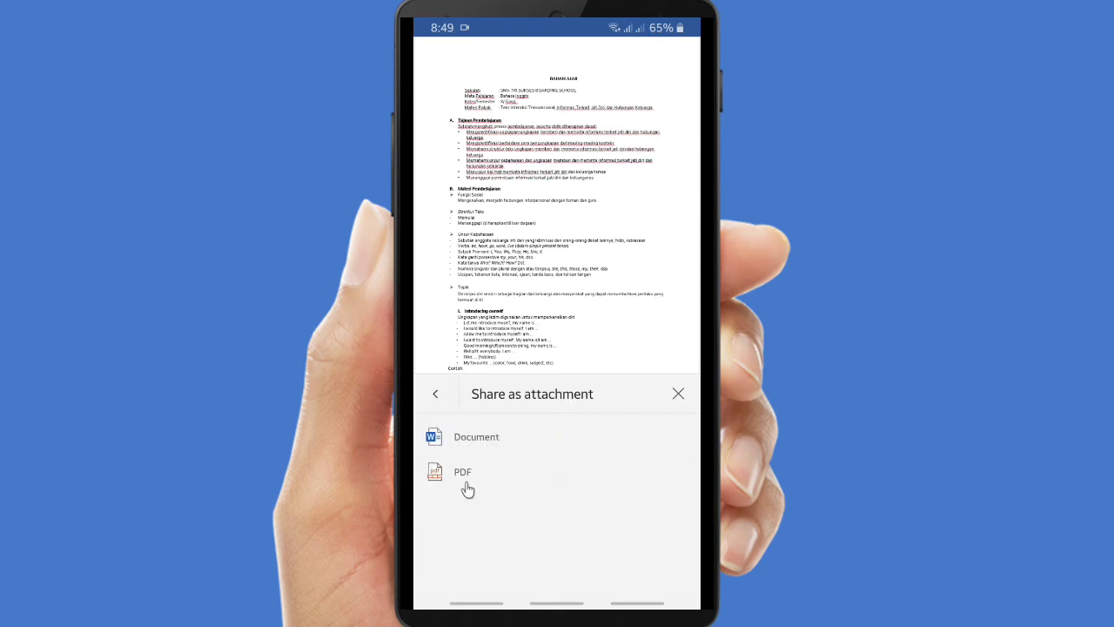
click(475, 439)
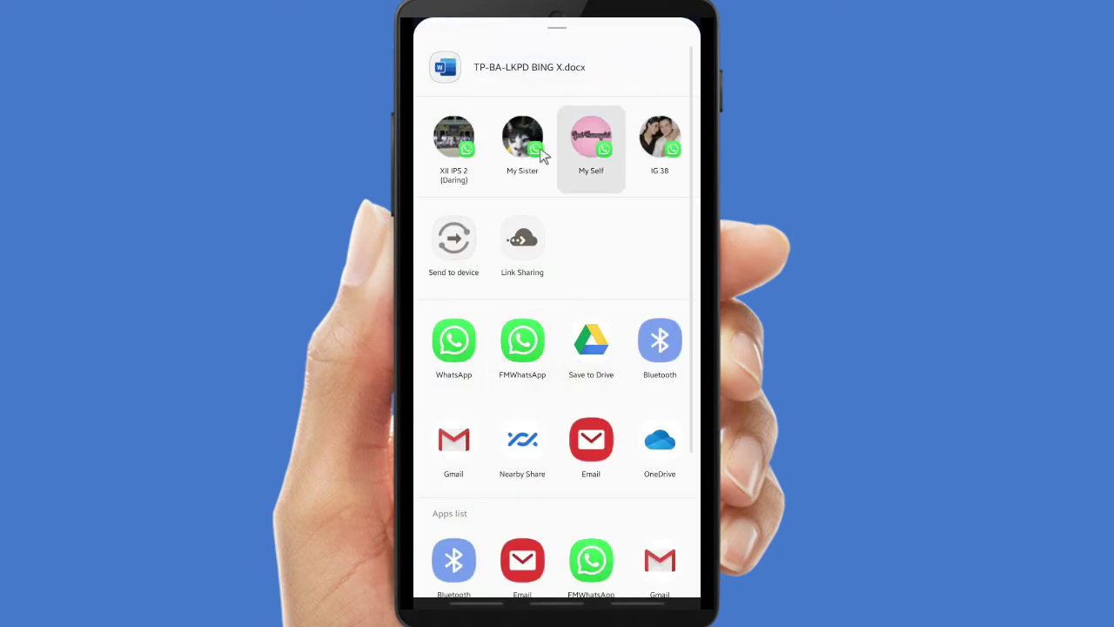
Send TP-BA-LKPD BING X.docx through WhatsApp to Lovely Mom.
click(453, 349)
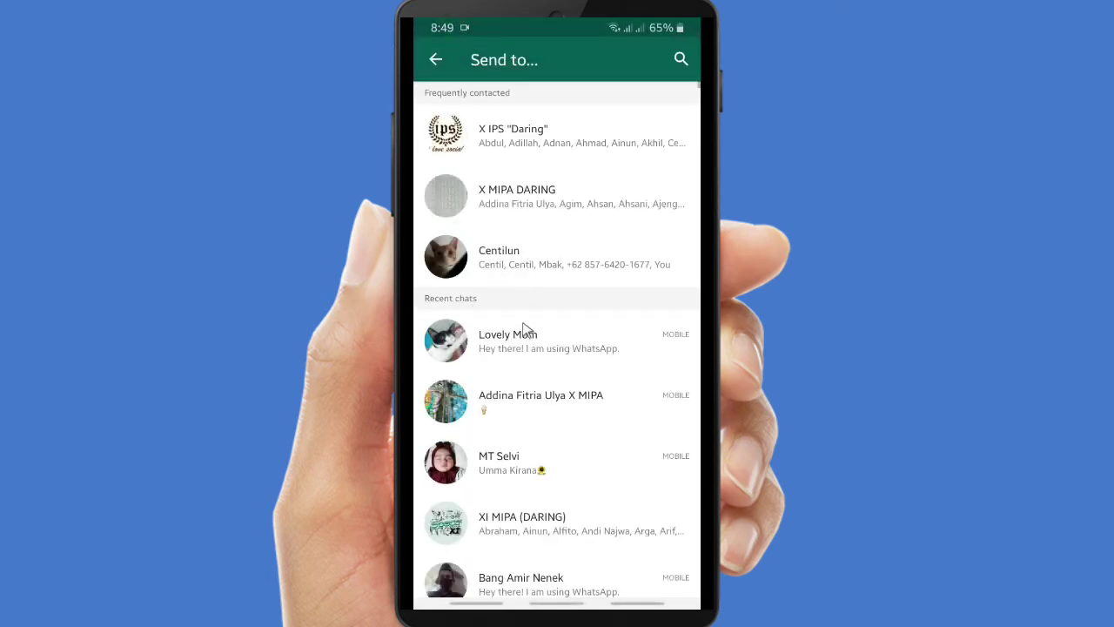
click(513, 346)
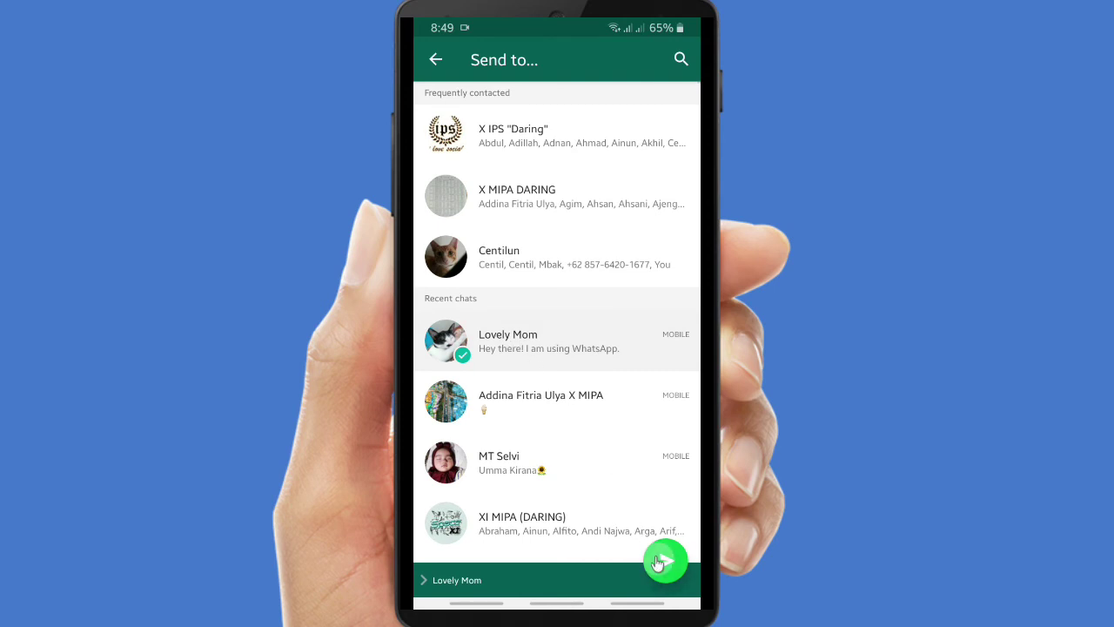
click(665, 561)
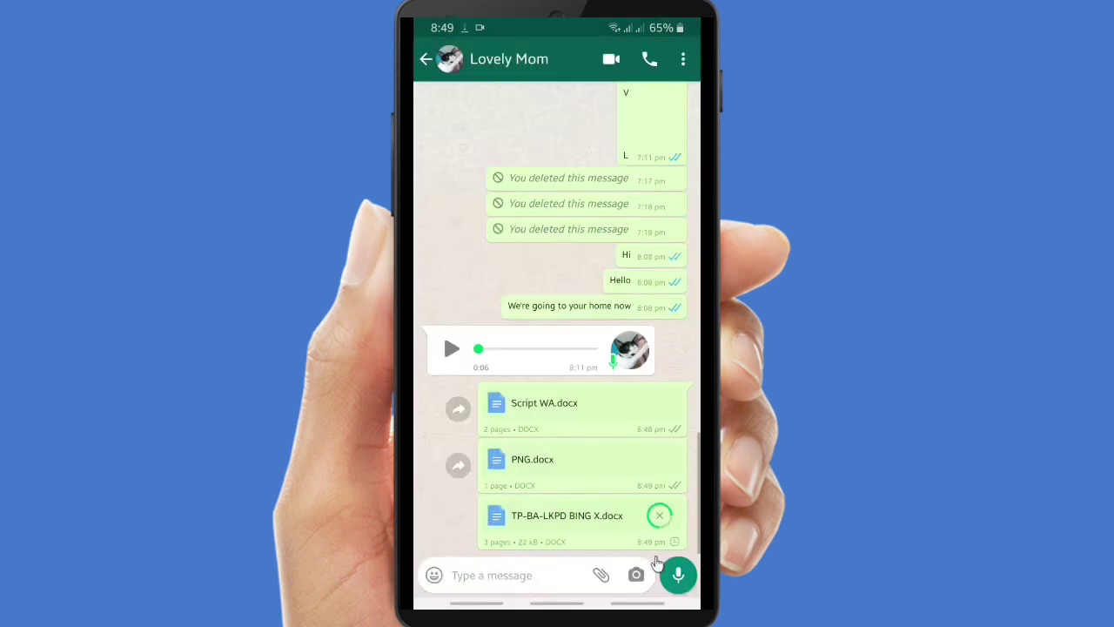